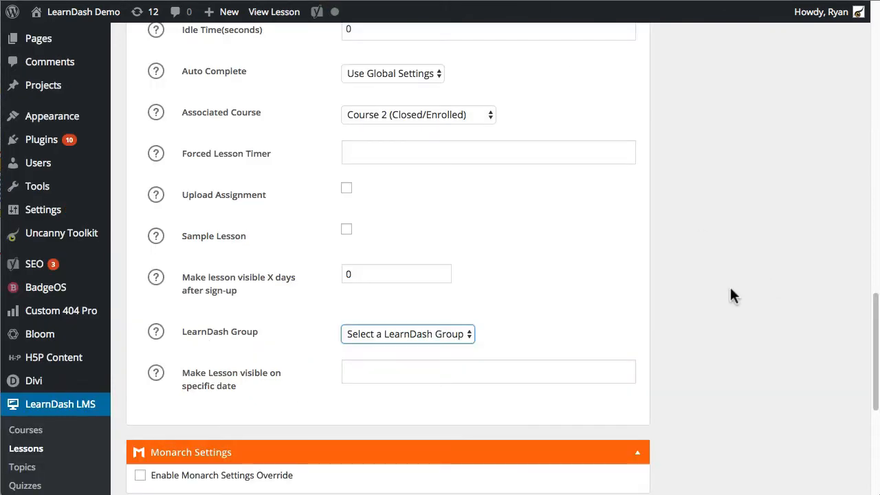
- Choose Group A as the LearnDash group in the Lesson settings of Course Two Lesson 1
{"action": "scroll", "coordinate": [744, 300], "scroll_direction": "up", "scroll_amount": 15}
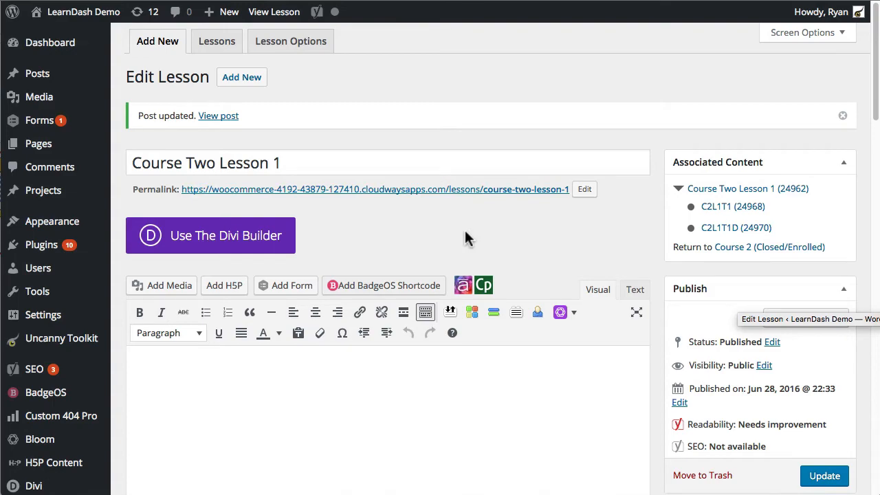
{"action": "scroll", "coordinate": [464, 234], "scroll_direction": "down", "scroll_amount": 3}
{"action": "scroll", "coordinate": [465, 234], "scroll_direction": "down", "scroll_amount": 14}
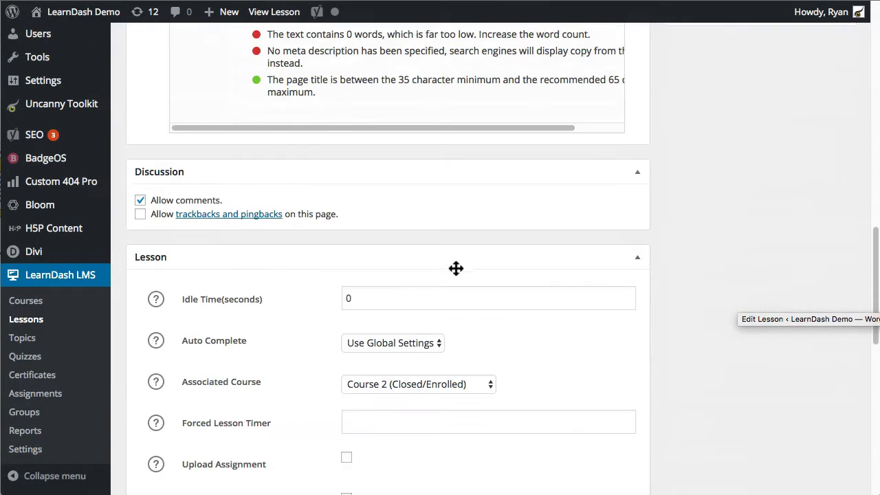
{"action": "scroll", "coordinate": [226, 214], "scroll_direction": "down", "scroll_amount": 1}
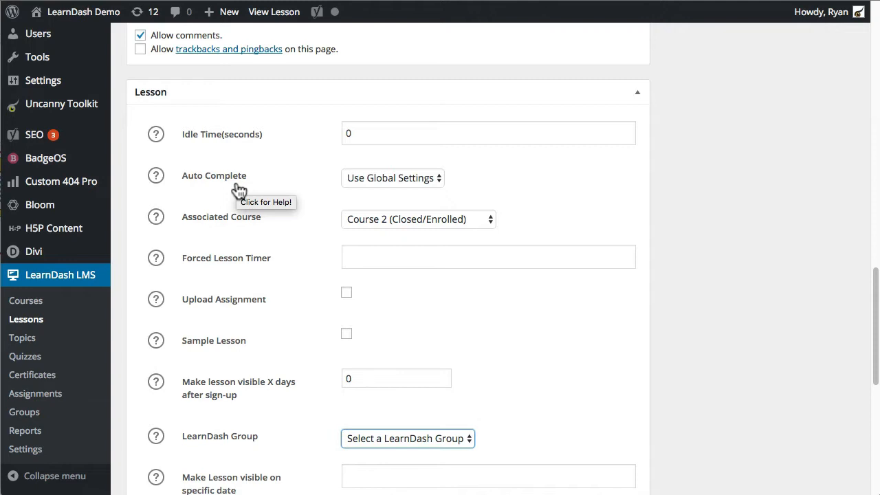
{"action": "scroll", "coordinate": [245, 360], "scroll_direction": "down", "scroll_amount": 1}
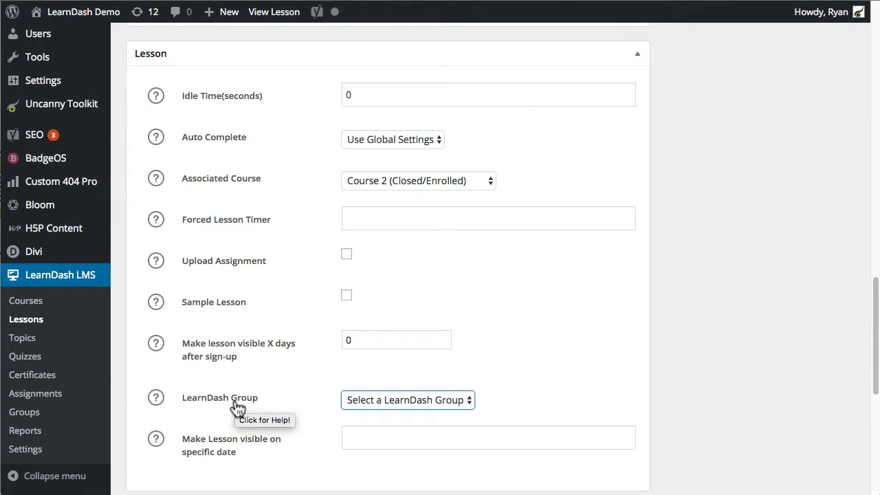
{"action": "left_click", "coordinate": [436, 400]}
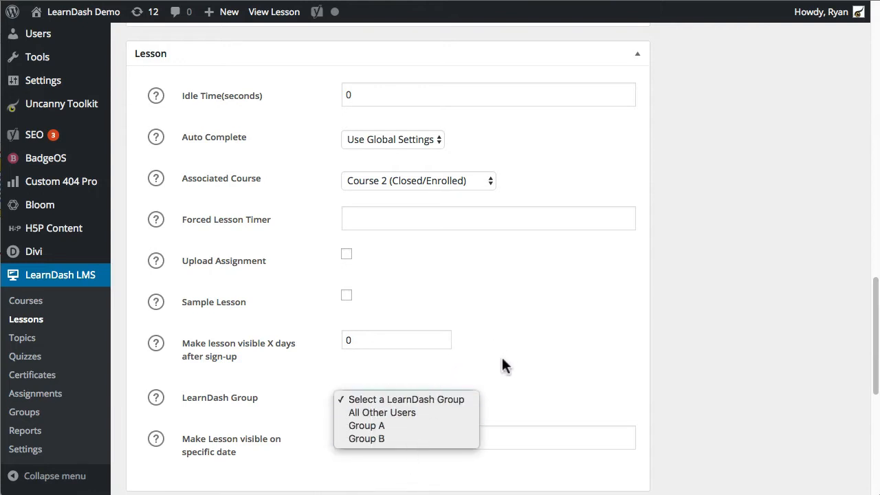
{"action": "left_click", "coordinate": [392, 428]}
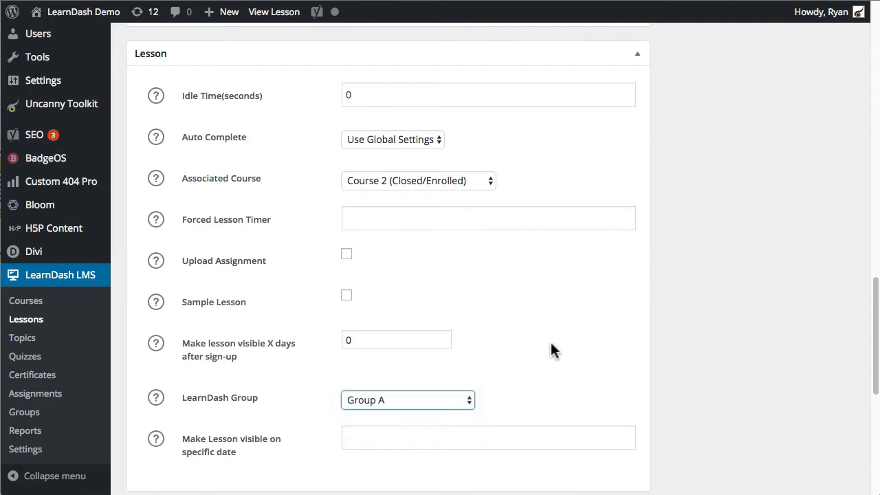
- Make the lesson visible to Group A on September 30, 2016 and update the lesson
{"action": "left_click", "coordinate": [398, 438]}
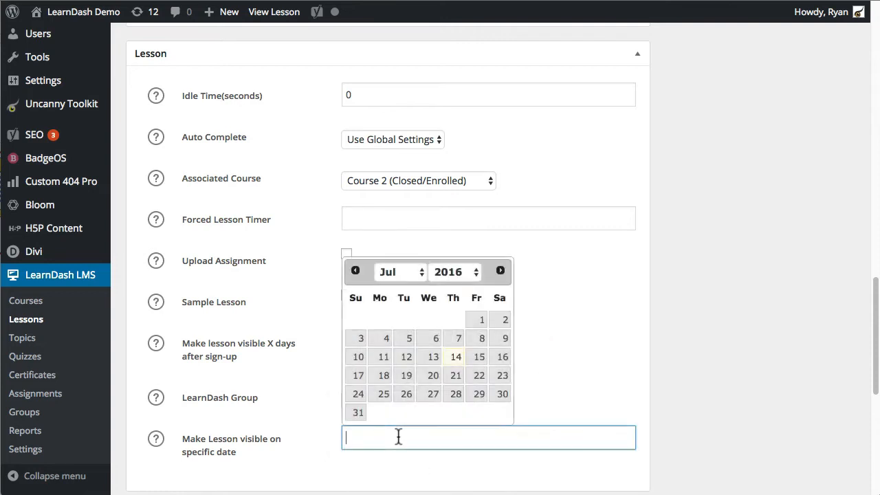
{"action": "left_click", "coordinate": [500, 272]}
{"action": "left_click", "coordinate": [501, 271]}
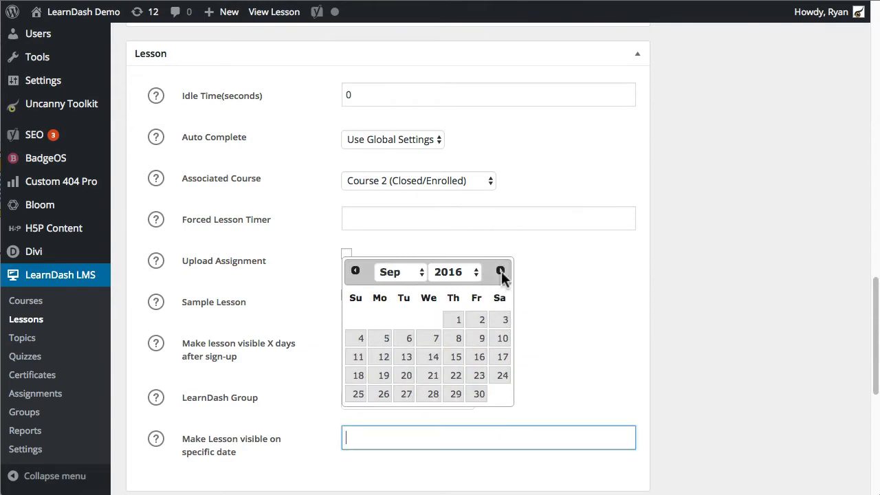
{"action": "left_click", "coordinate": [479, 395]}
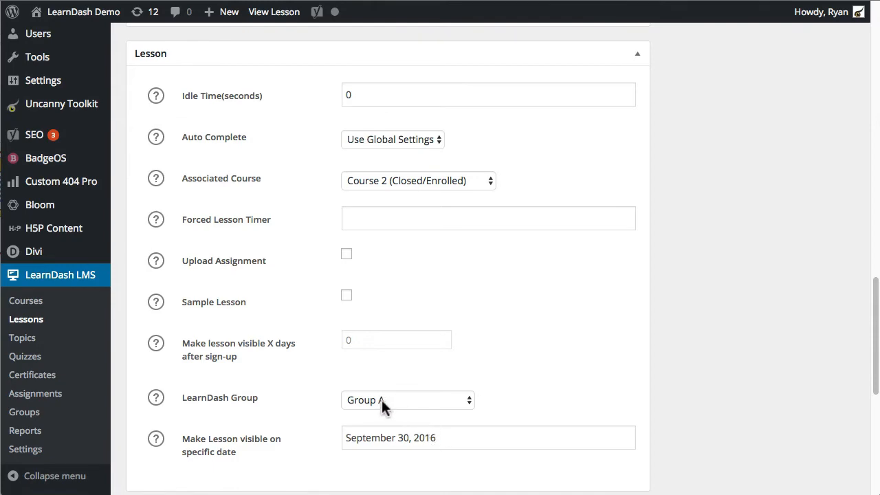
{"action": "scroll", "coordinate": [685, 379], "scroll_direction": "up", "scroll_amount": 15}
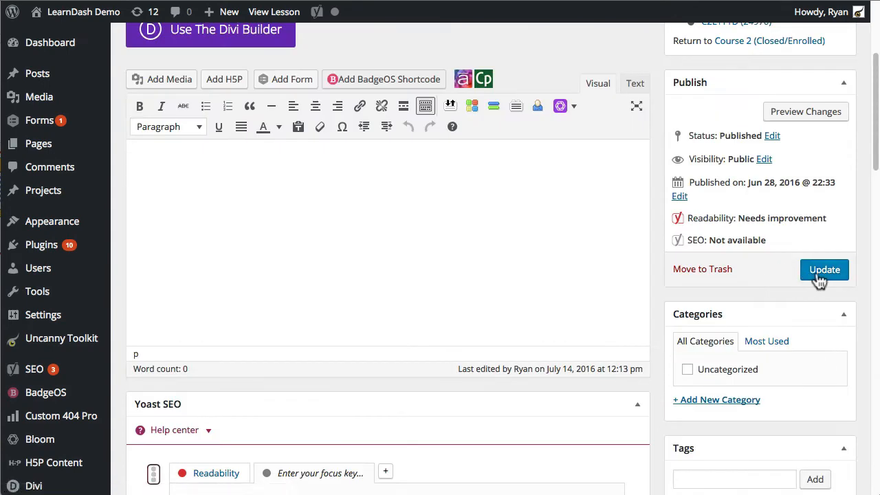
{"action": "left_click", "coordinate": [825, 270]}
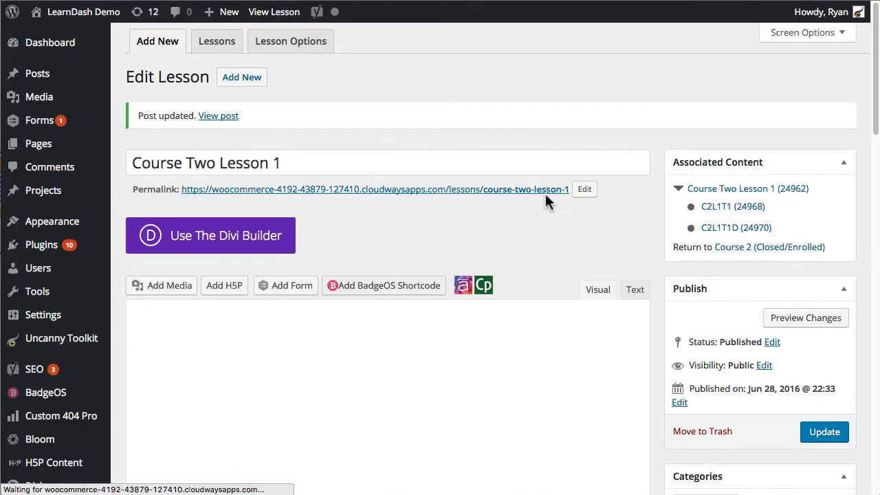
- Choose Group B as the LearnDash group in the lesson's settings
{"action": "scroll", "coordinate": [650, 192], "scroll_direction": "down", "scroll_amount": 2}
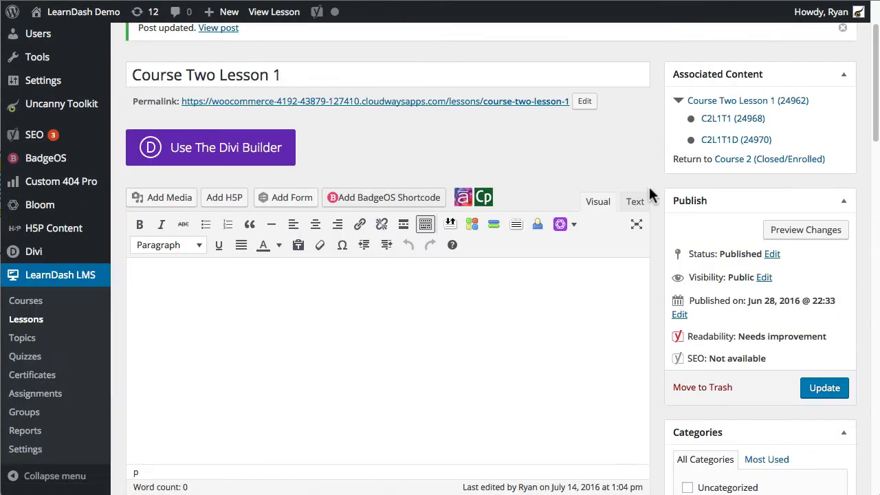
{"action": "scroll", "coordinate": [649, 189], "scroll_direction": "down", "scroll_amount": 15}
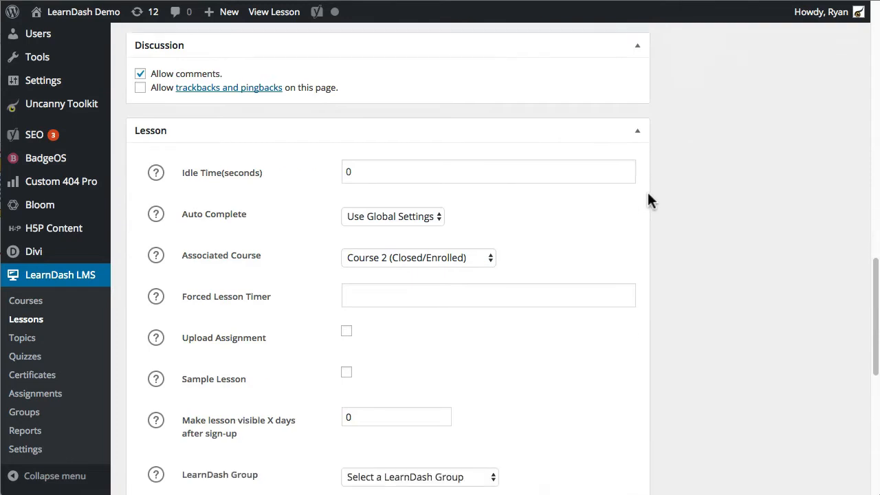
{"action": "scroll", "coordinate": [649, 200], "scroll_direction": "down", "scroll_amount": 3}
{"action": "left_click", "coordinate": [455, 342]}
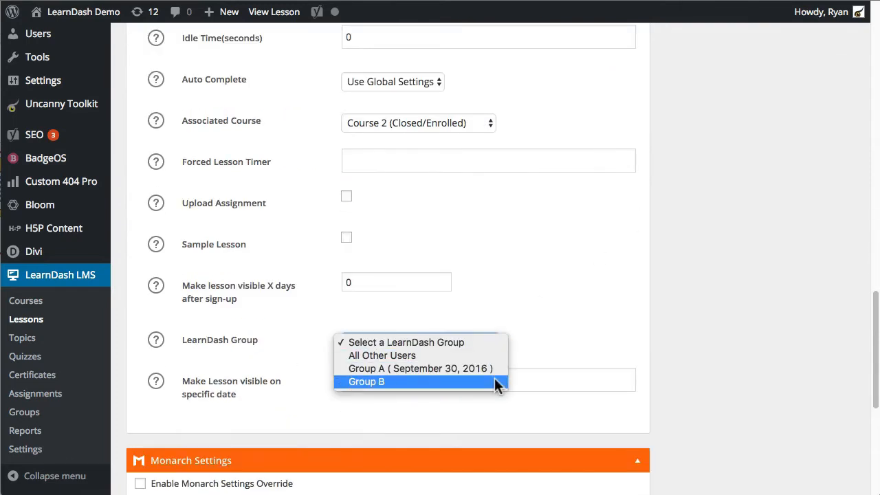
{"action": "left_click", "coordinate": [425, 381]}
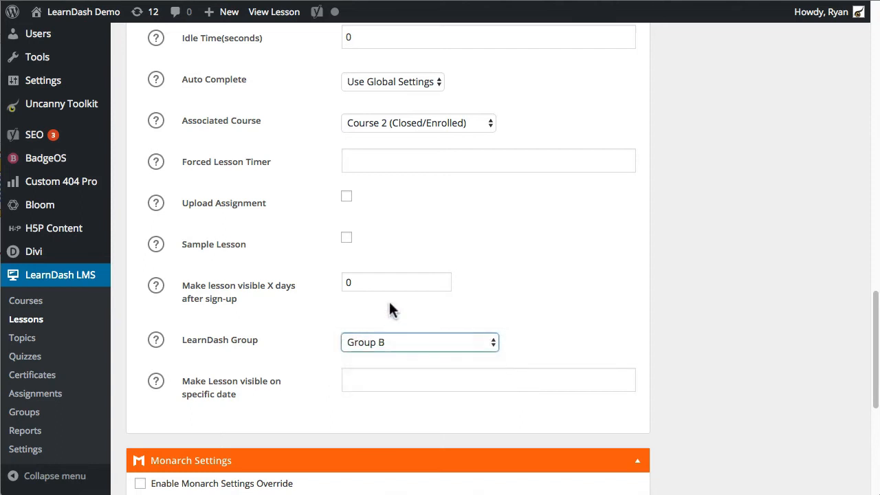
- Make the lesson visible to Group B on October 17, 2016 and update the lesson
{"action": "left_click", "coordinate": [391, 383]}
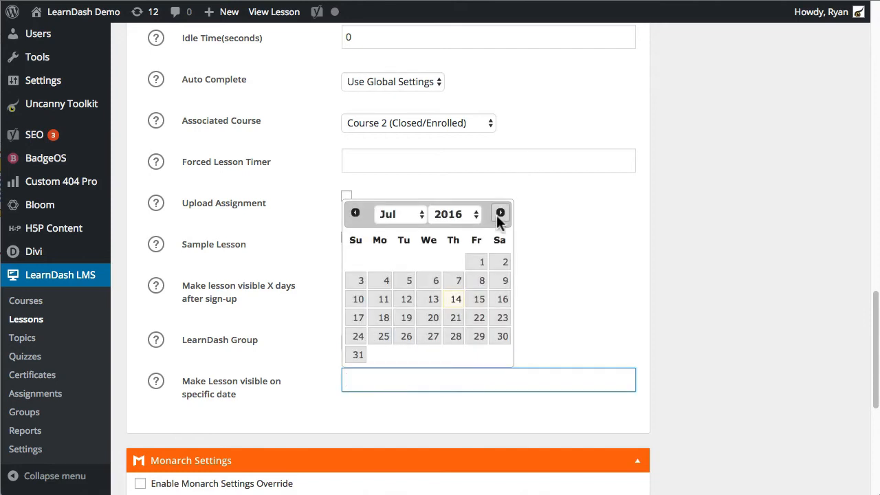
{"action": "left_click", "coordinate": [500, 215]}
{"action": "left_click", "coordinate": [500, 214]}
{"action": "left_click", "coordinate": [500, 215]}
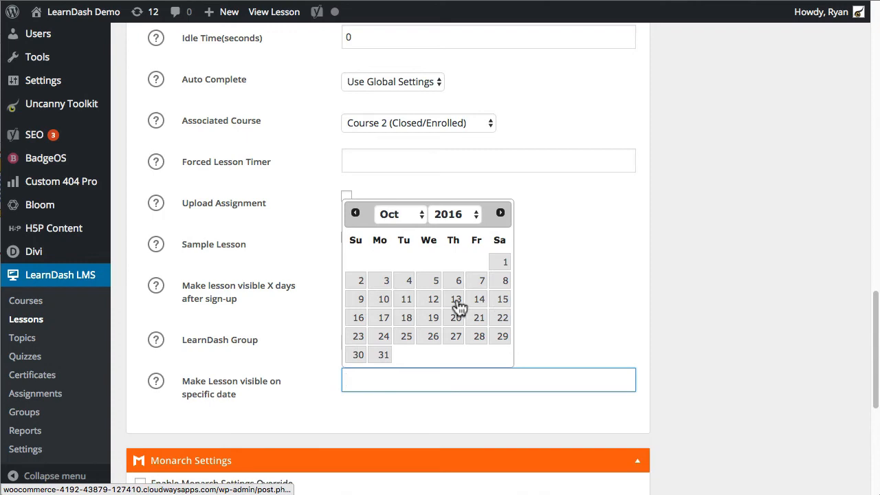
{"action": "left_click", "coordinate": [385, 318]}
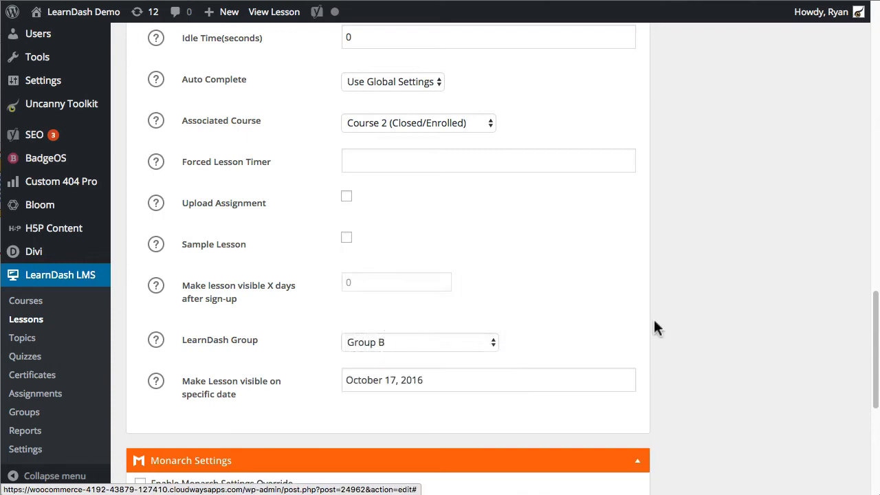
{"action": "scroll", "coordinate": [711, 341], "scroll_direction": "up", "scroll_amount": 3}
{"action": "scroll", "coordinate": [712, 347], "scroll_direction": "up", "scroll_amount": 10}
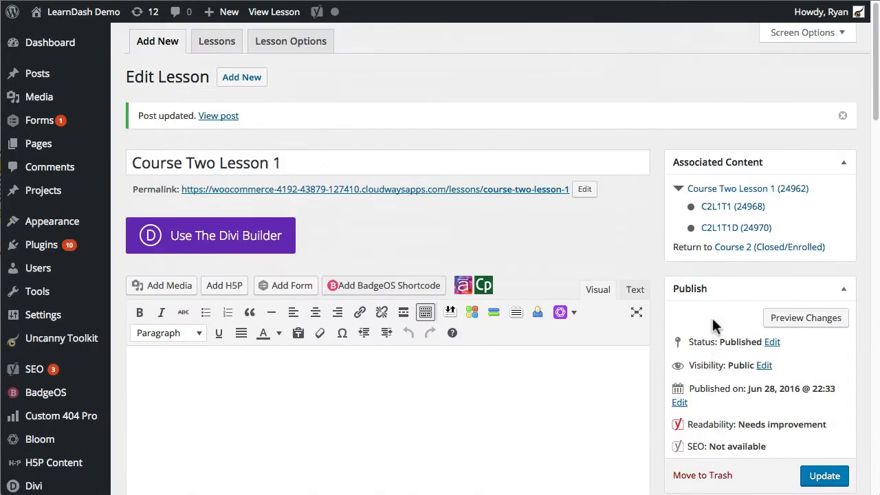
{"action": "scroll", "coordinate": [757, 344], "scroll_direction": "down", "scroll_amount": 2}
{"action": "left_click", "coordinate": [818, 387]}
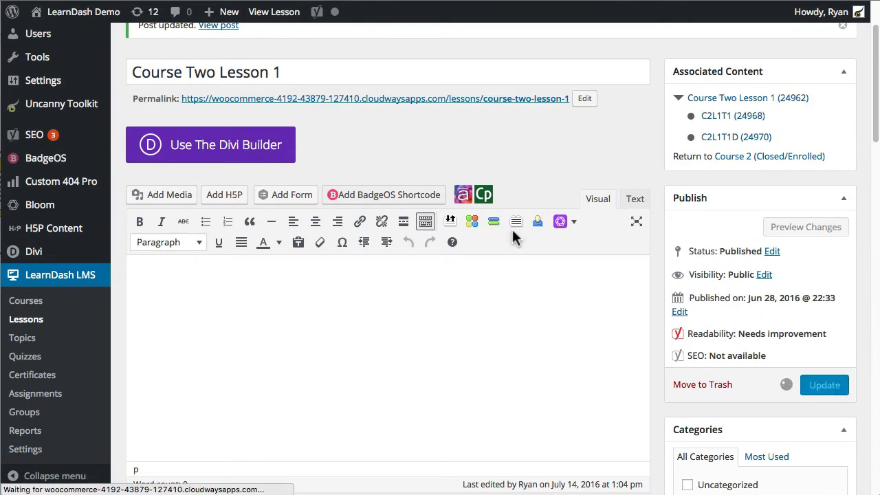
- Select the existing Group B entry dated October 17, 2016 as the LearnDash group
{"action": "scroll", "coordinate": [583, 262], "scroll_direction": "down", "scroll_amount": 2}
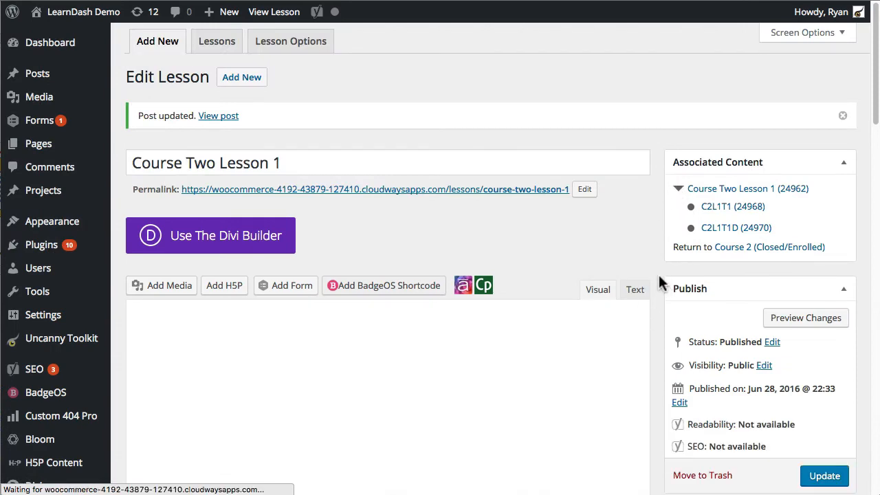
{"action": "scroll", "coordinate": [661, 262], "scroll_direction": "down", "scroll_amount": 15}
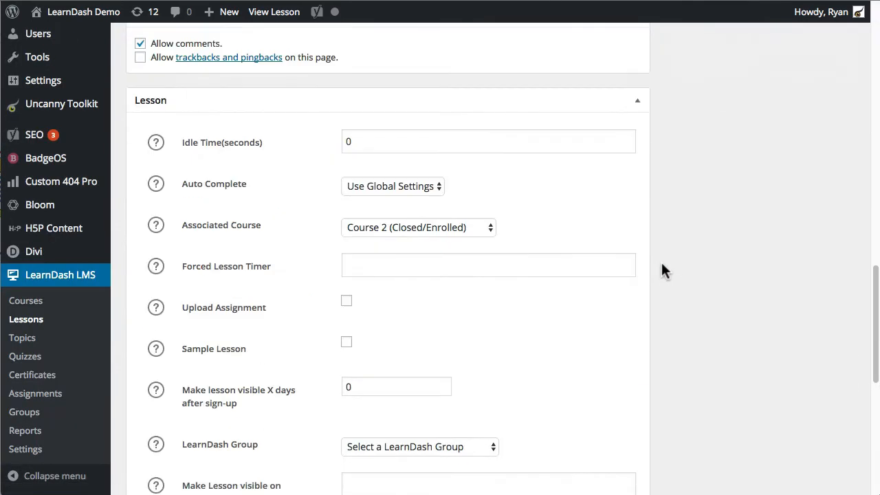
{"action": "left_click", "coordinate": [494, 324]}
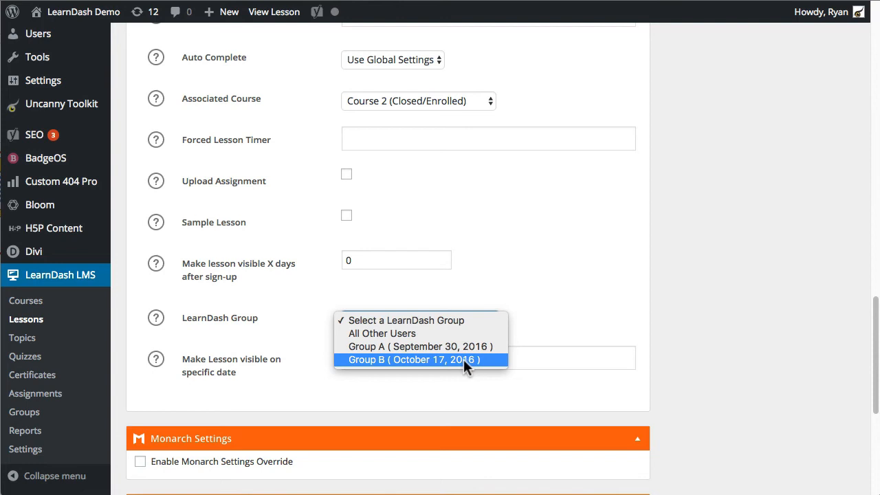
{"action": "left_click", "coordinate": [406, 359]}
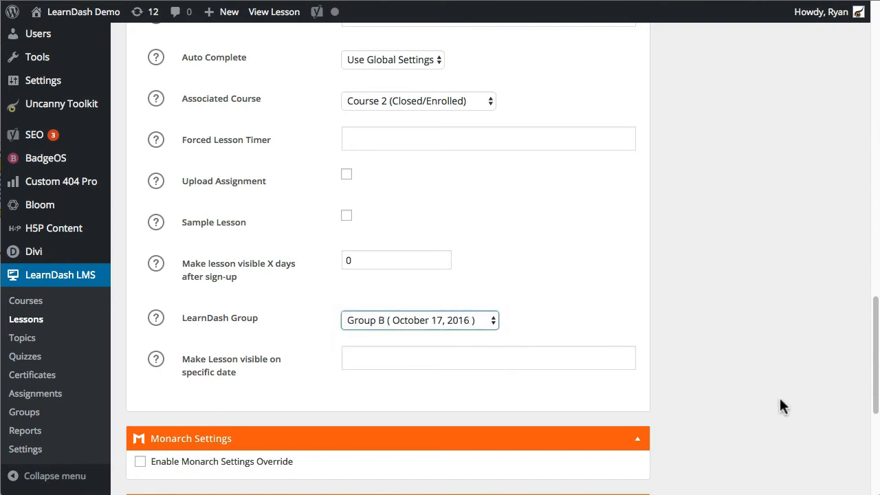
- Clear Group B's release date by leaving the specific visibility date blank, and update the lesson
{"action": "scroll", "coordinate": [768, 351], "scroll_direction": "up", "scroll_amount": 15}
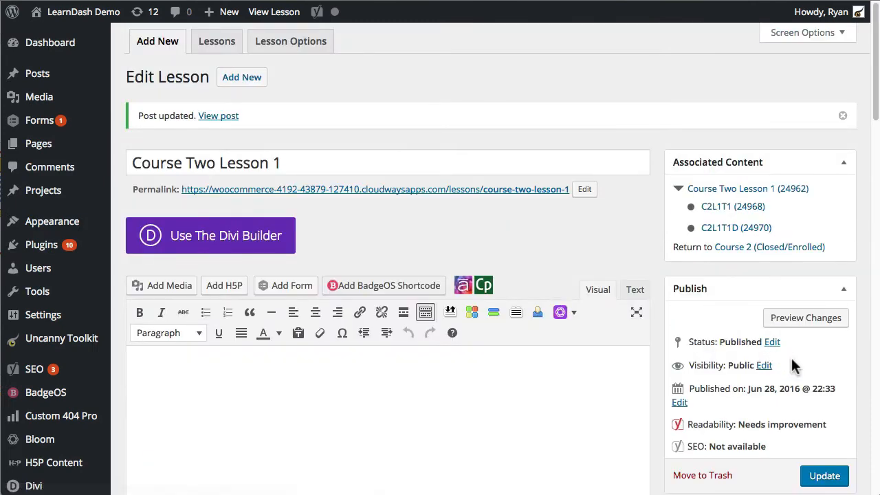
{"action": "scroll", "coordinate": [792, 365], "scroll_direction": "down", "scroll_amount": 3}
{"action": "scroll", "coordinate": [749, 382], "scroll_direction": "down", "scroll_amount": 15}
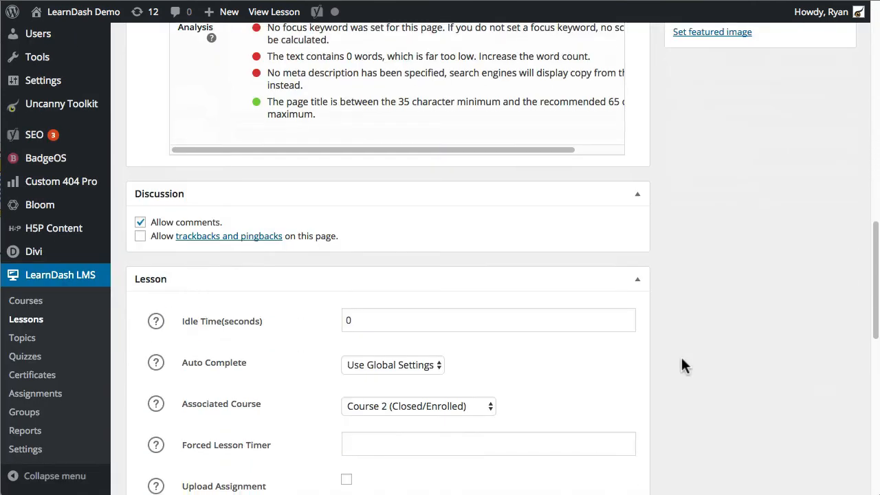
{"action": "left_click", "coordinate": [371, 284]}
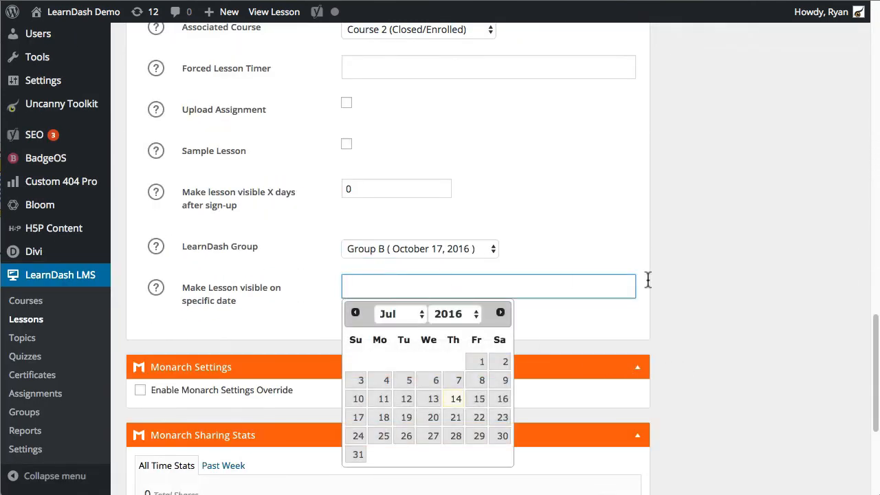
{"action": "left_click", "coordinate": [732, 307]}
{"action": "scroll", "coordinate": [733, 309], "scroll_direction": "up", "scroll_amount": 15}
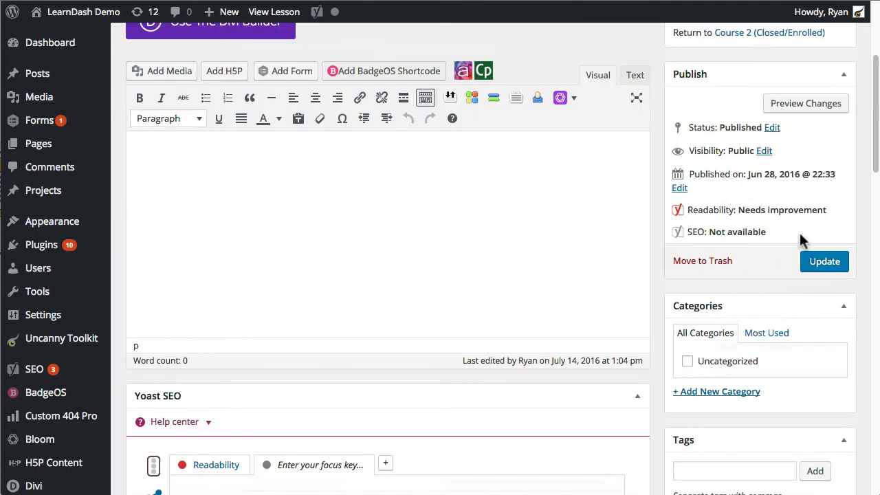
{"action": "left_click", "coordinate": [825, 262]}
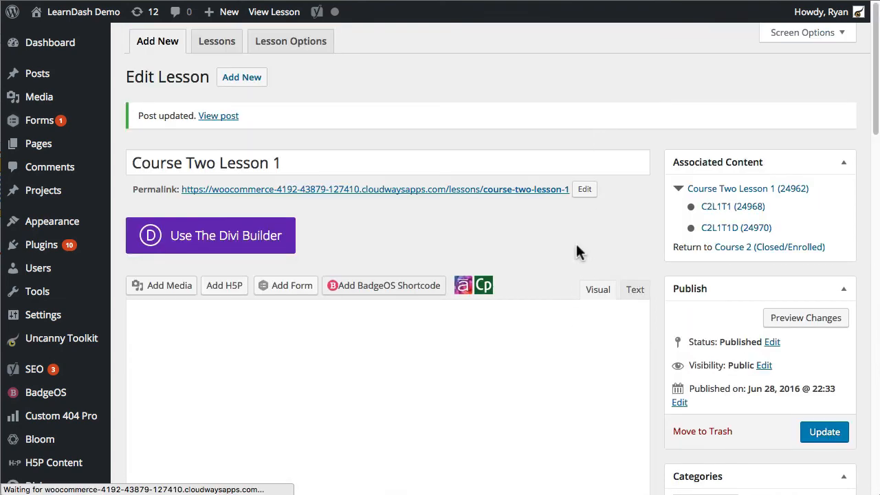
- Check the LearnDash group choices in the Lesson settings for the release dates assigned to each group
{"action": "scroll", "coordinate": [592, 227], "scroll_direction": "down", "scroll_amount": 15}
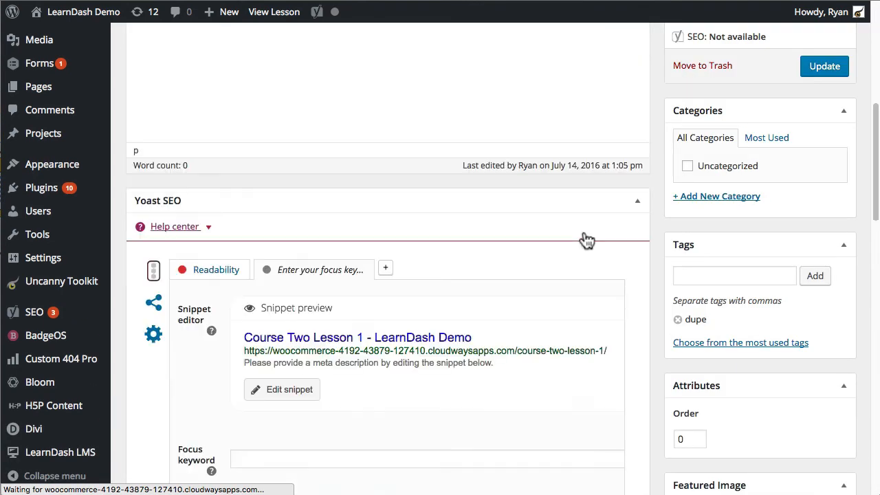
{"action": "scroll", "coordinate": [606, 304], "scroll_direction": "down", "scroll_amount": 10}
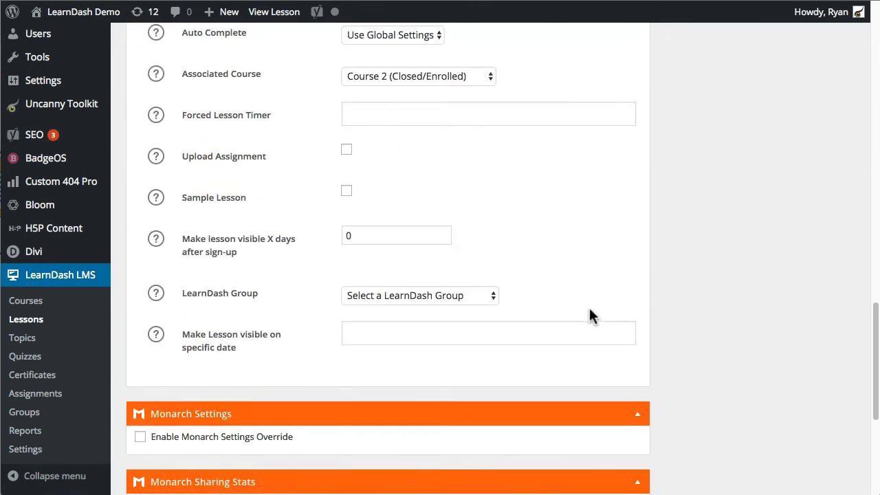
{"action": "left_click", "coordinate": [429, 295]}
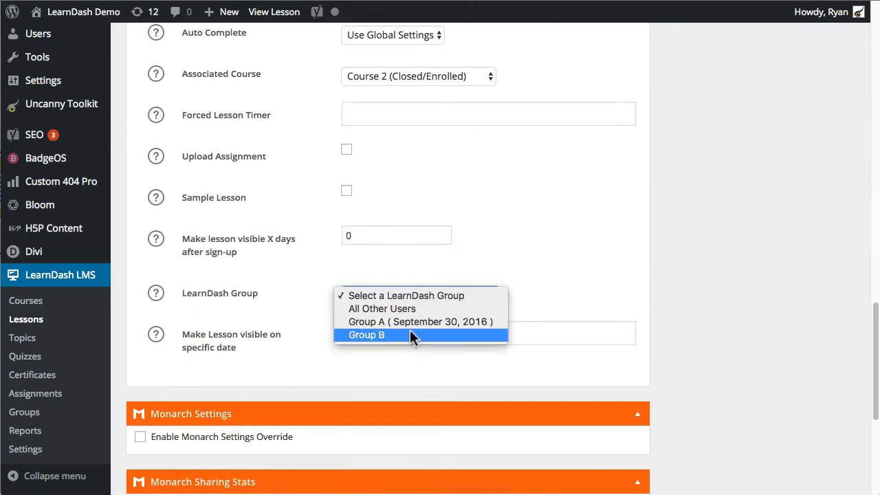
{"action": "left_click", "coordinate": [559, 250]}
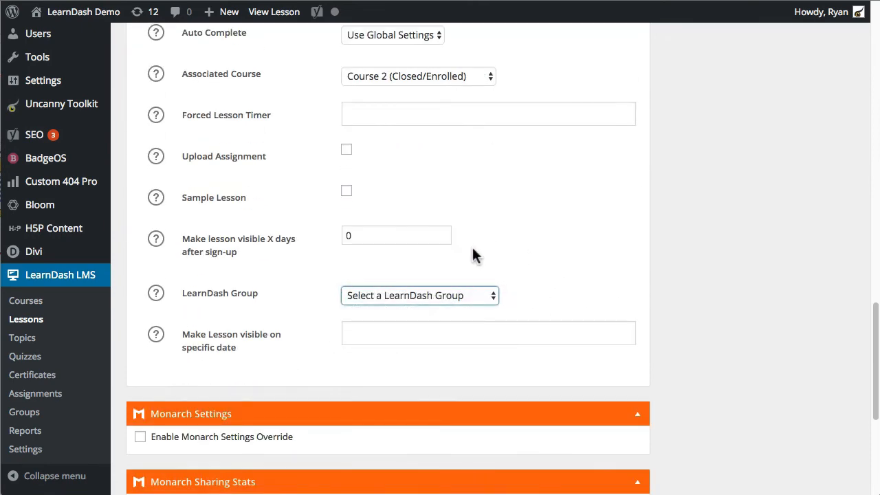